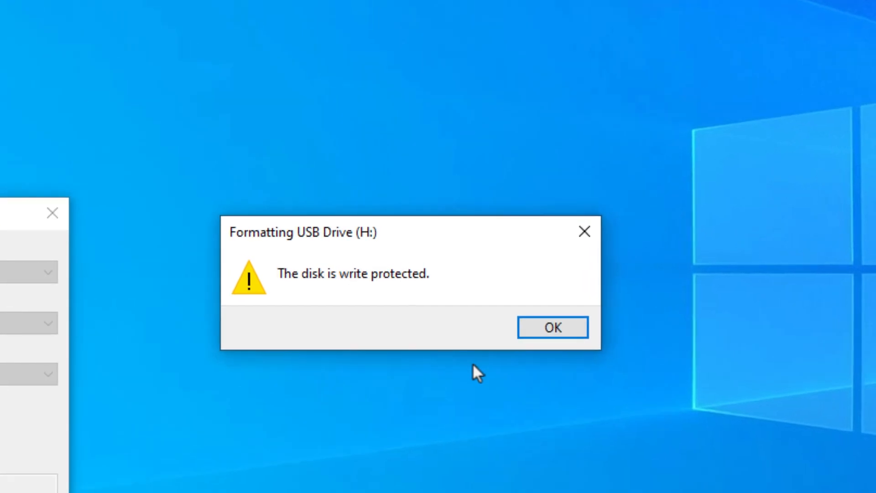
- Dismiss the formatting error and close the Format dialog for USB Drive (H:)
click(548, 330)
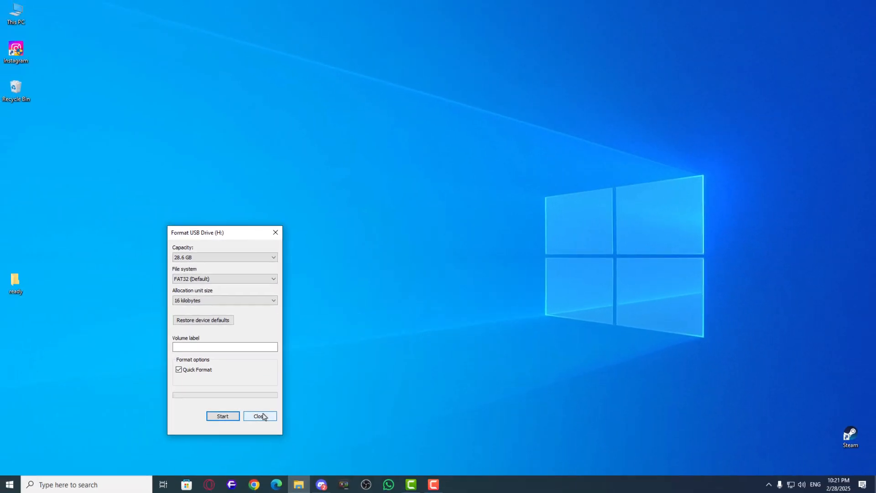
click(260, 415)
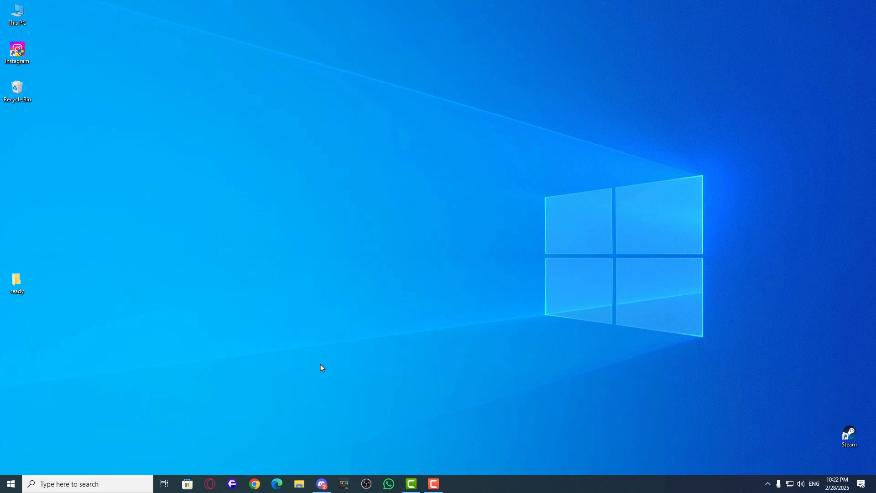
key(super)
text(cm)
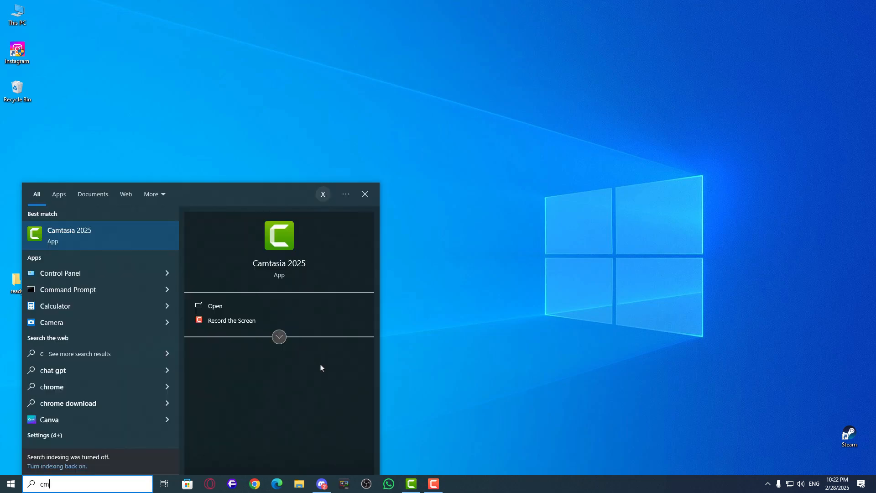
key(Escape)
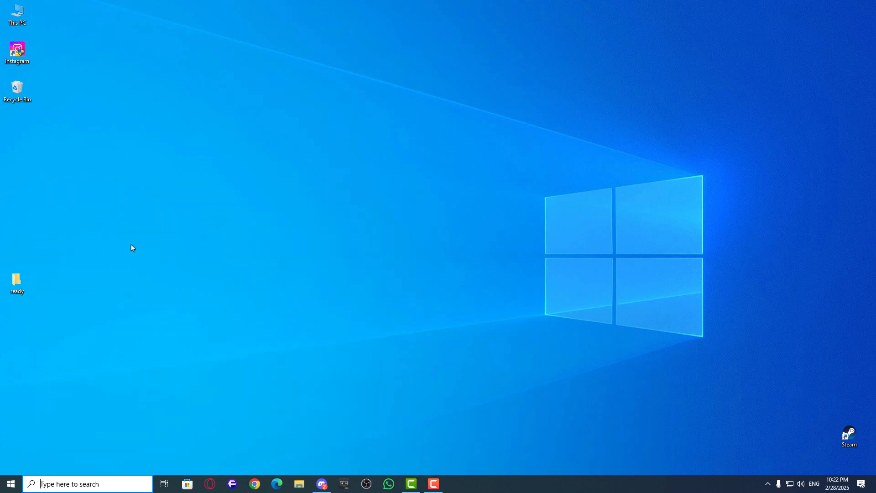
- Search for Command Prompt, run it as administrator, and approve the elevation request
key(super)
text(cm)
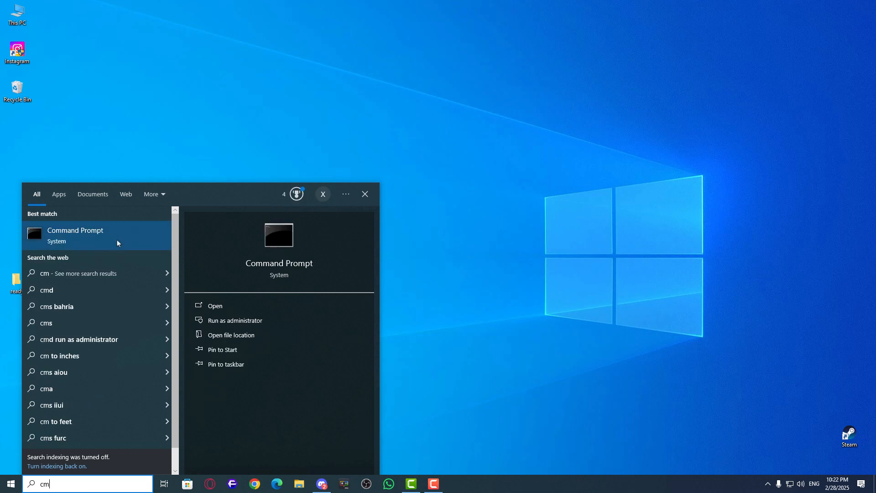
right_click(119, 242)
click(130, 246)
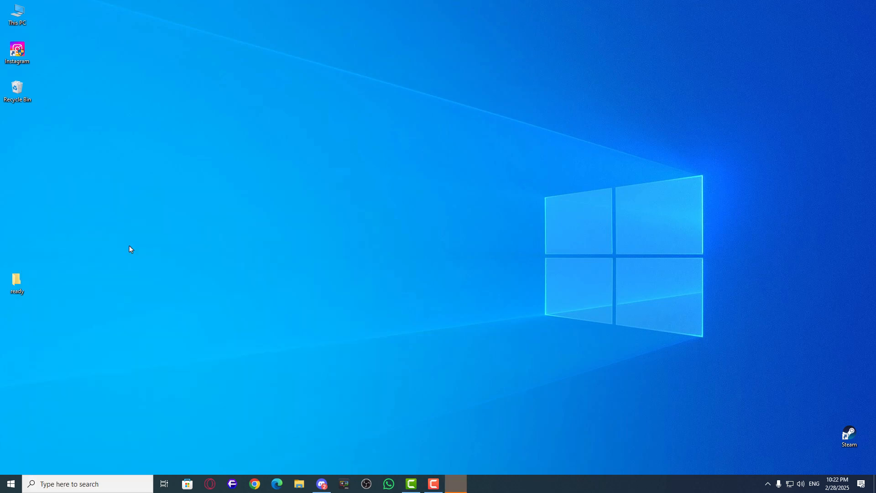
click(413, 303)
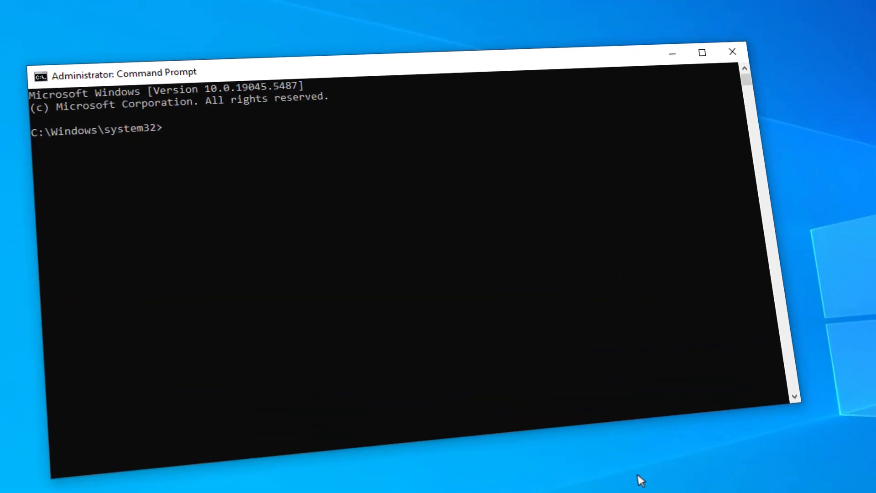
- Start diskpart in the command prompt and list the disks with "list disk"
text(disk pa)
key(BackSpace)
key(BackSpace)
key(BackSpace)
text(part)
key(Return)
text(list disk)
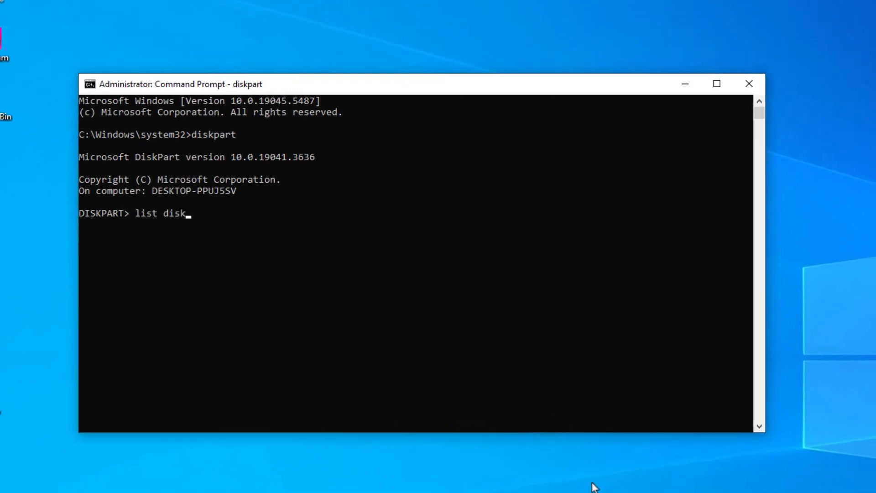
key(Return)
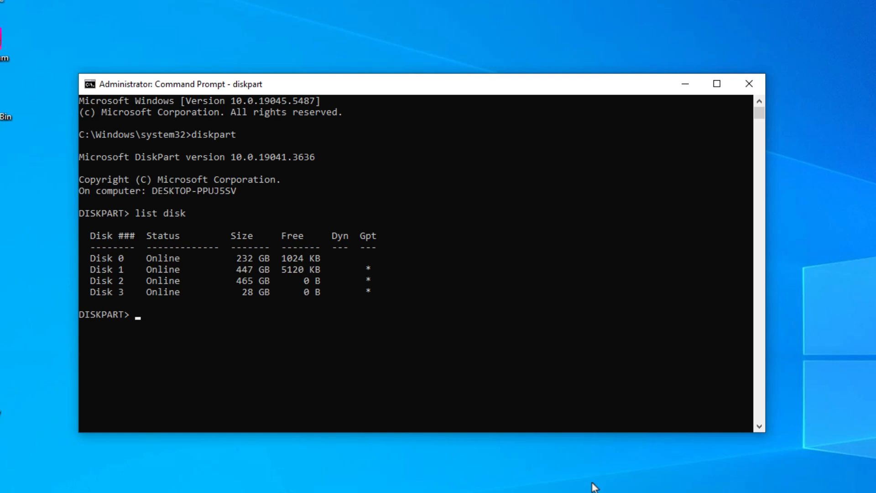
- Identify the 28 GB USB drive in the disk list and select it with "select disk 3"
drag(273, 293, 240, 296)
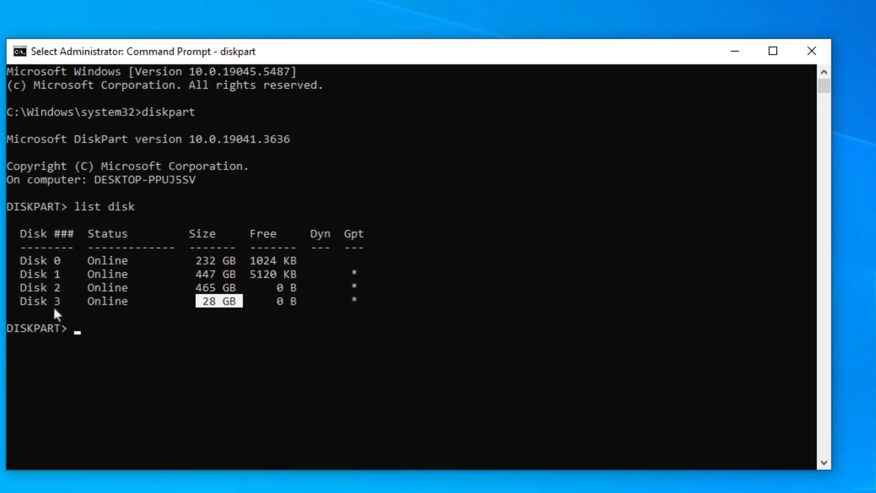
drag(20, 302, 64, 313)
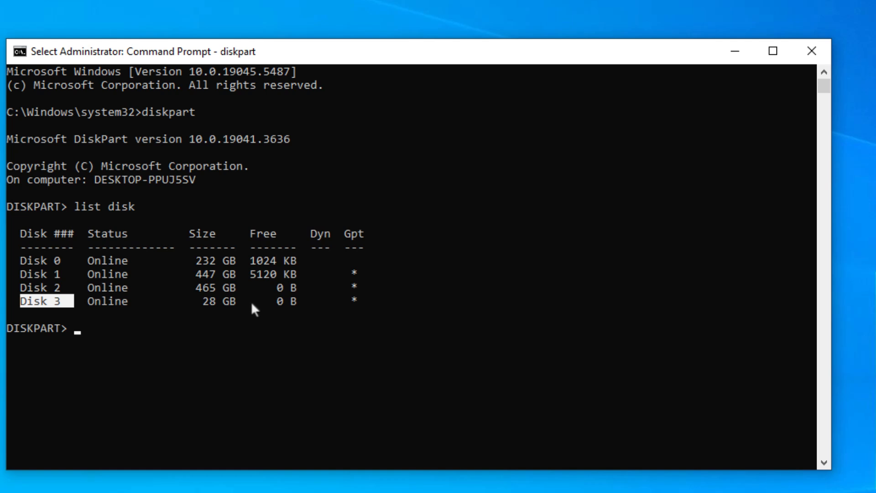
drag(242, 301, 58, 307)
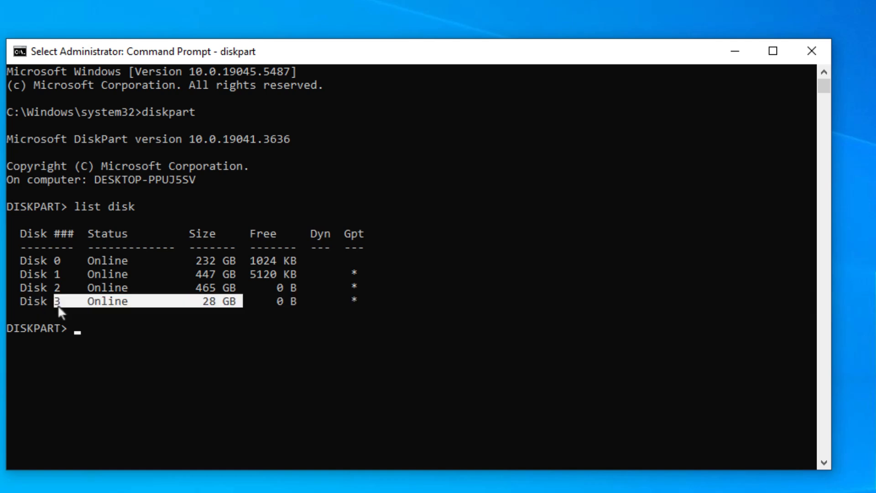
click(113, 340)
text(select disk)
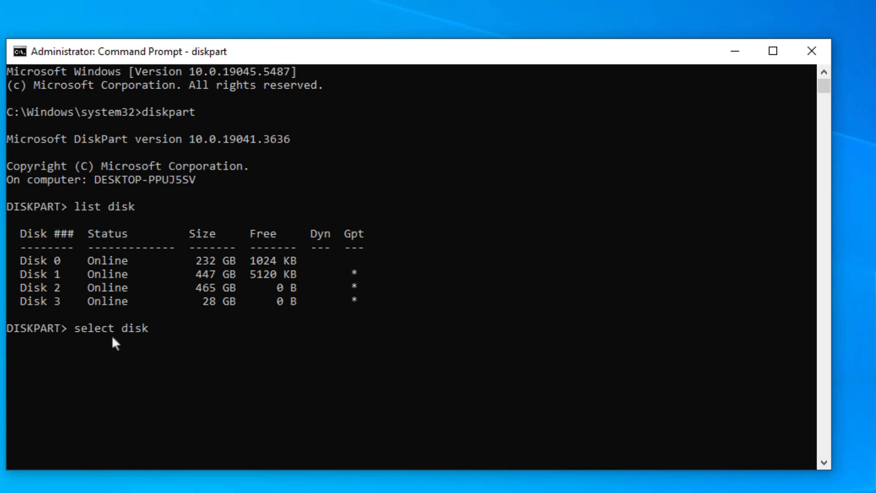
drag(64, 303, 17, 306)
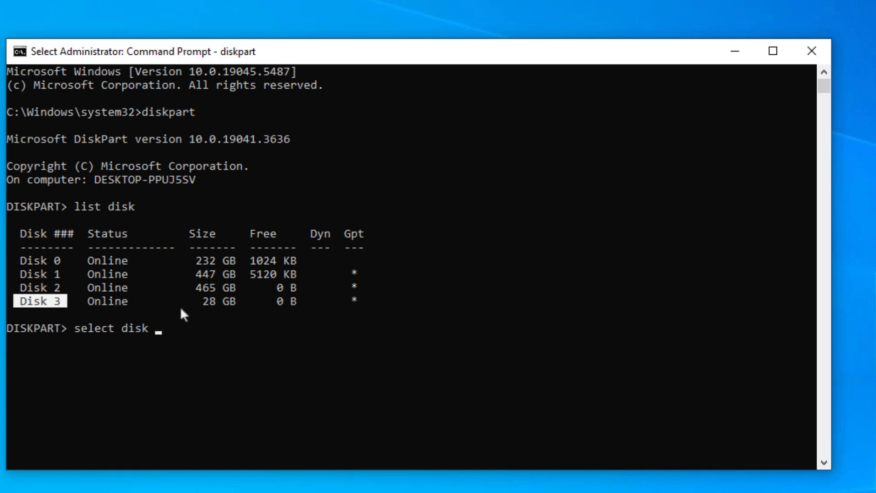
drag(249, 303, 179, 310)
drag(111, 309, 20, 310)
click(174, 325)
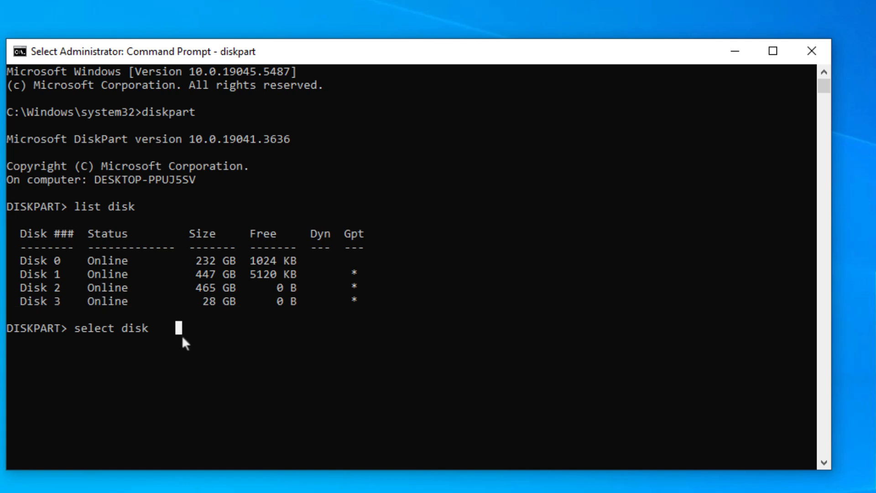
text(3)
key(Return)
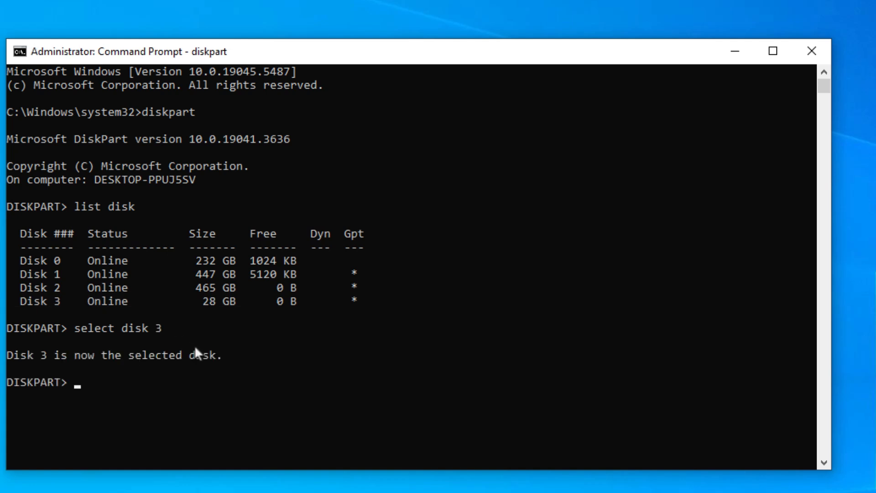
- Clear the selected disk's read-only attribute with "attribute disk clear readonly"
text(attribute di)
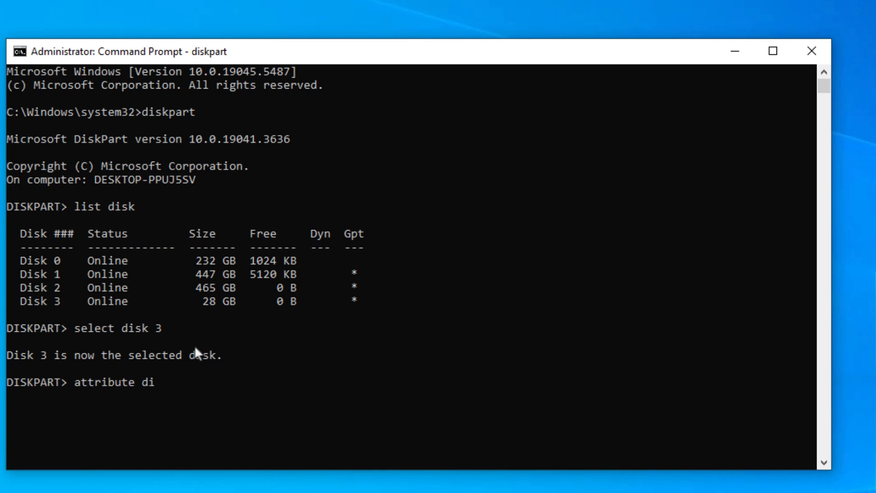
text(sk clear readonly)
key(Return)
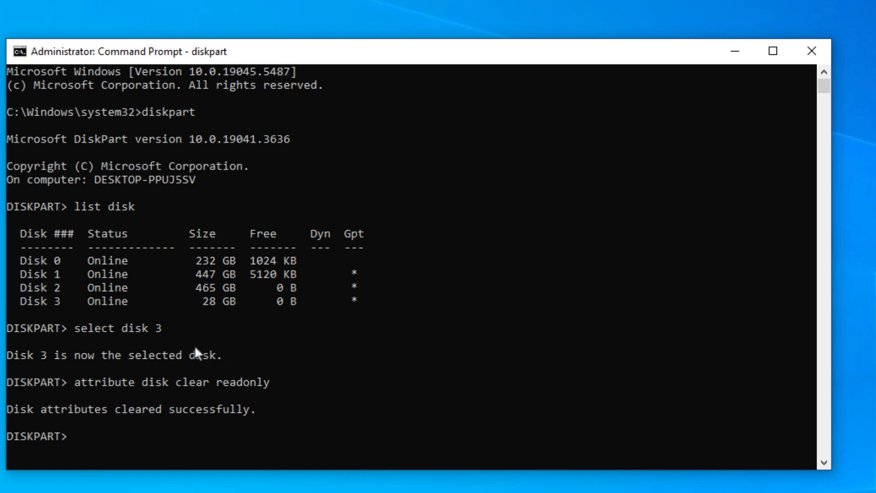
drag(262, 423, 45, 414)
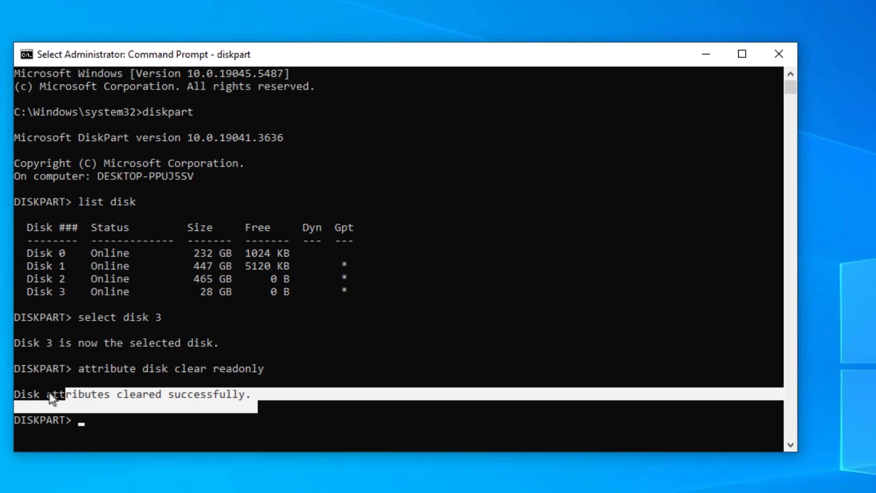
- Exit DiskPart and close the command prompt using the "exit" command for each
click(82, 418)
text(exit)
key(Return)
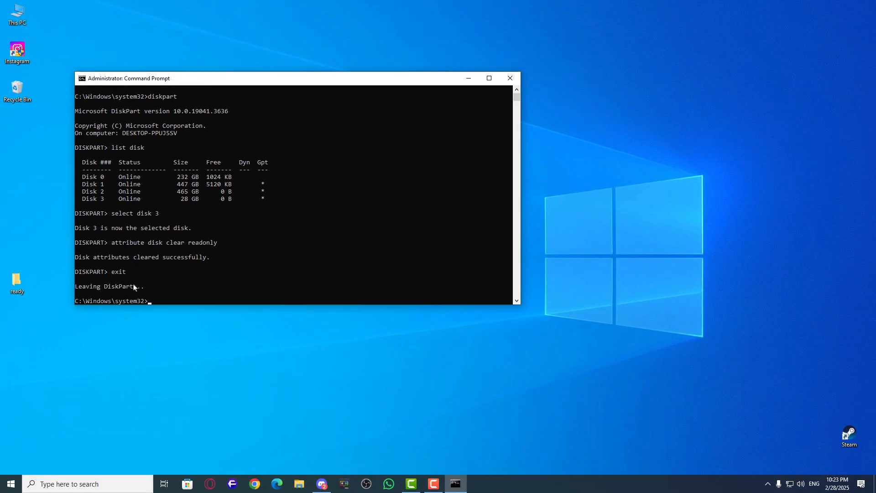
text(exit)
key(Return)
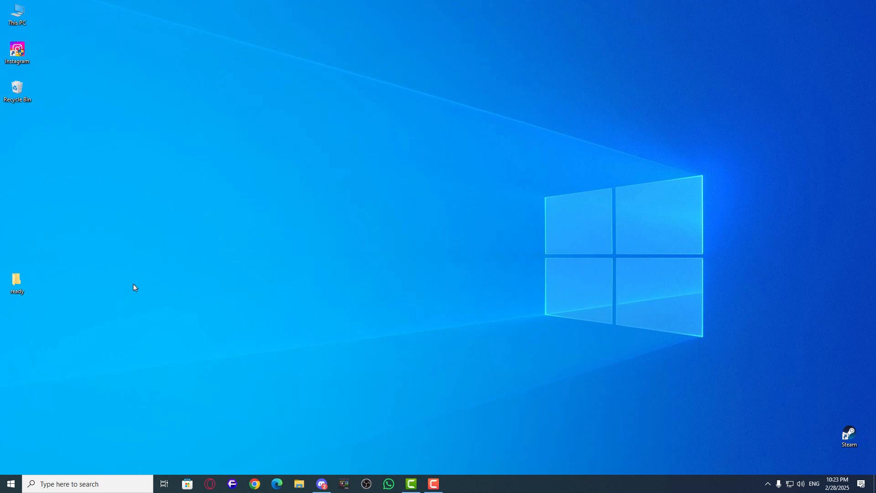
- Try to quick-format USB Drive (H:) as FAT32 from This PC, and close the Format dialog and File Explorer
key(super+e)
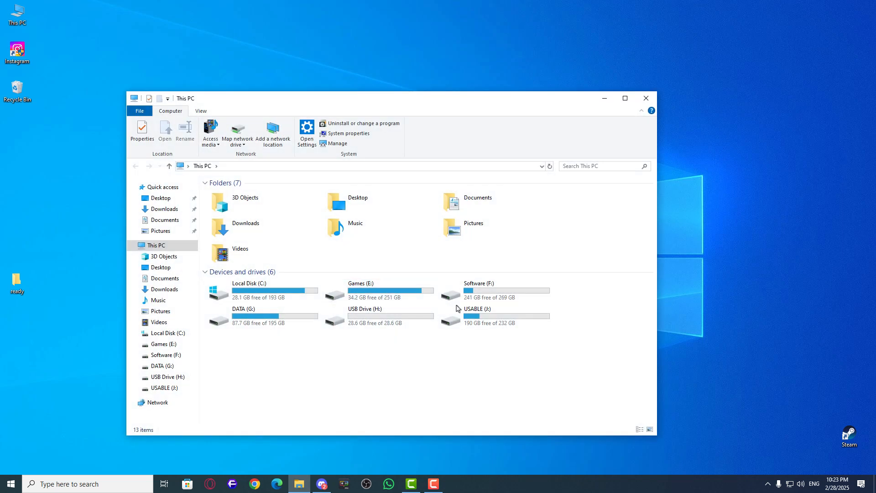
click(383, 318)
right_click(384, 318)
click(425, 239)
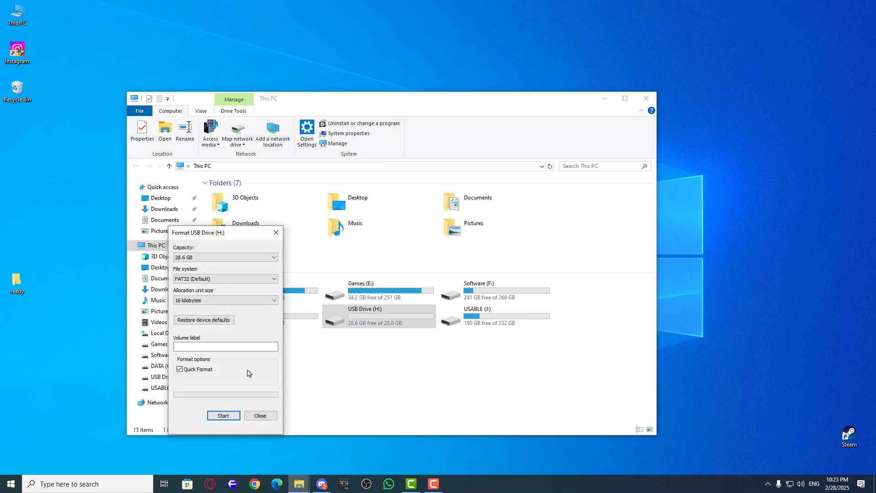
click(223, 416)
click(451, 243)
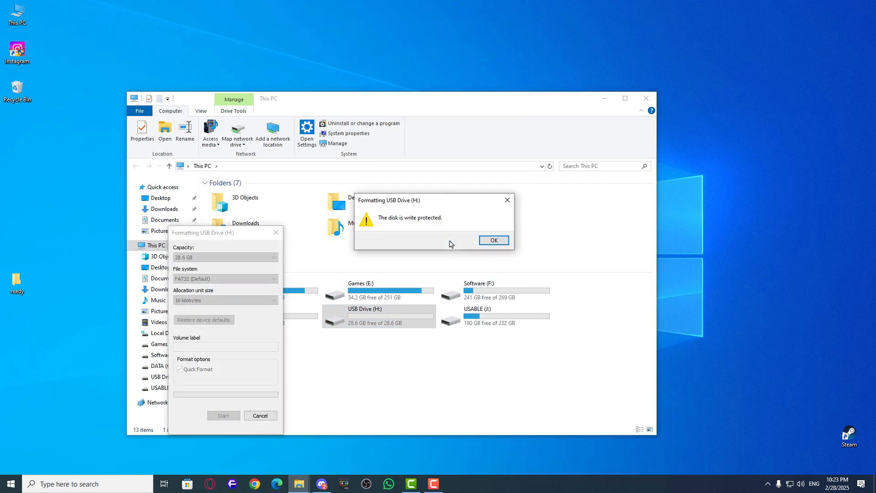
click(494, 240)
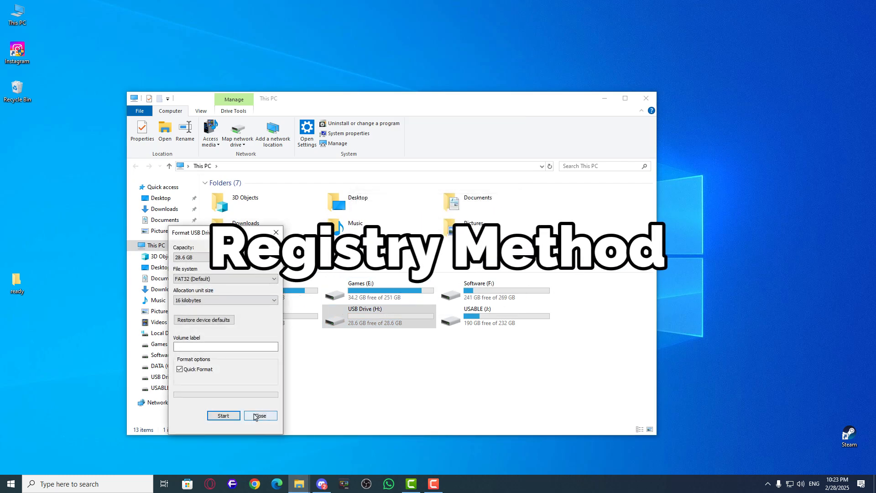
click(258, 416)
click(646, 98)
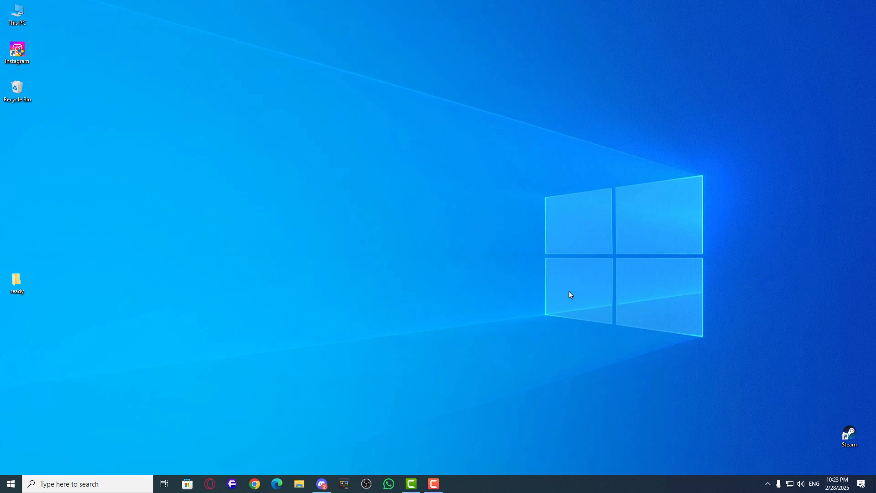
- Run regedit and allow Registry Editor to make changes to the device
key(super+r)
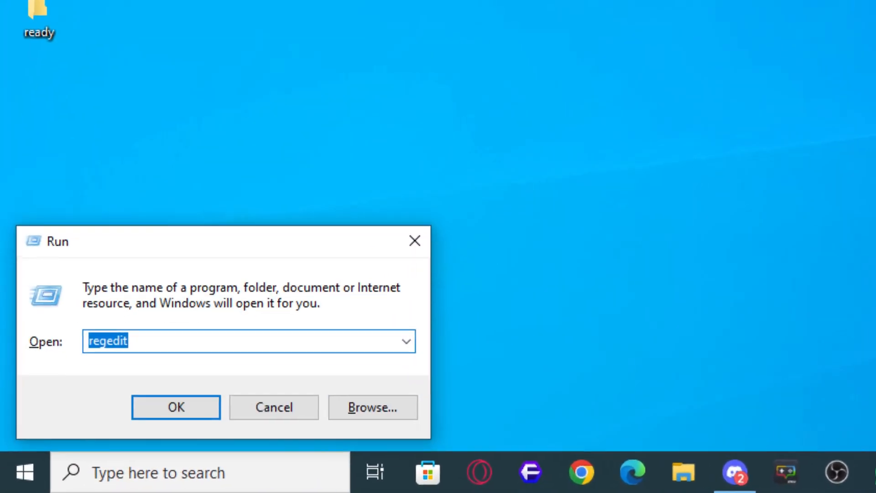
key(Return)
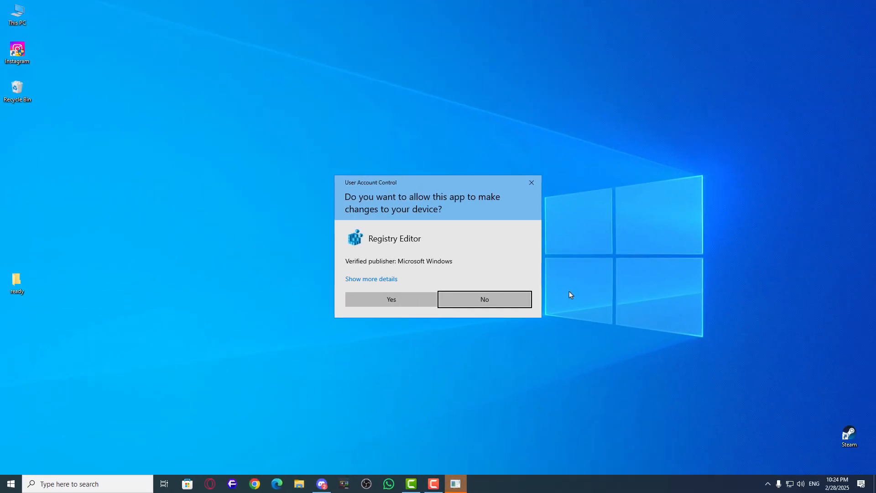
click(385, 299)
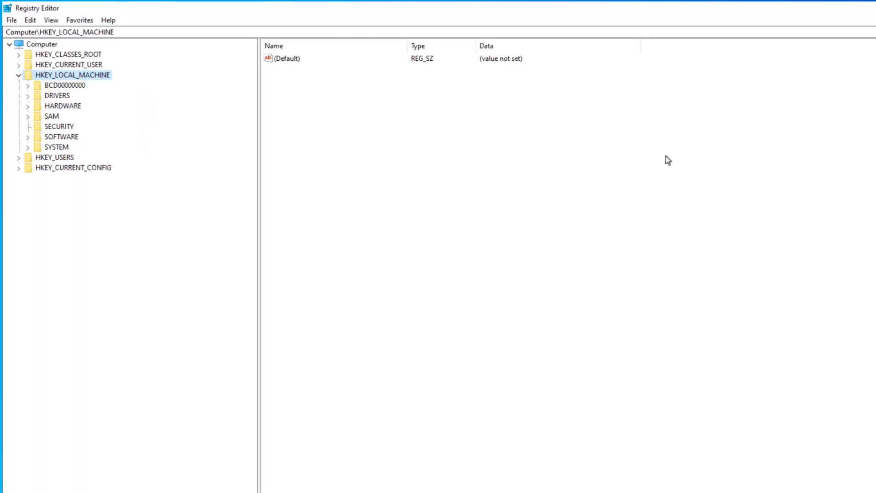
- Navigate to HKEY_LOCAL_MACHINE\SYSTEM\CurrentControlSet\Control\StorageDevicePolicies and select the WriteProtect value
click(38, 147)
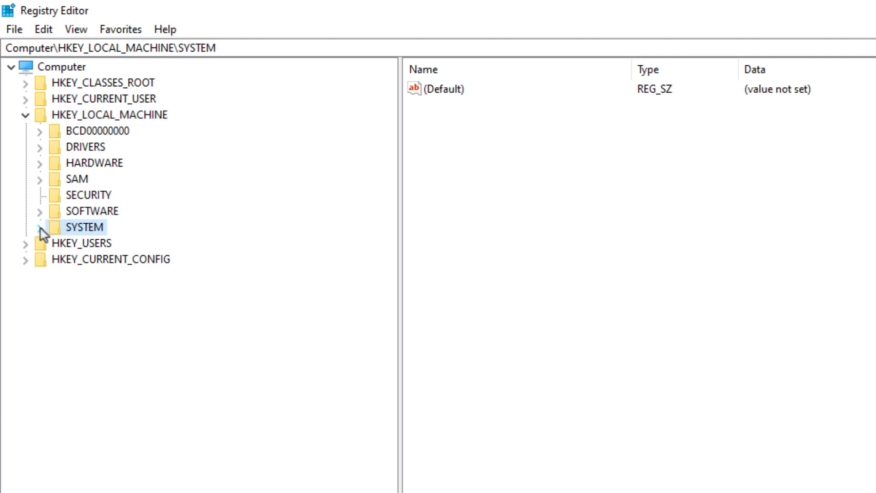
click(27, 147)
click(127, 277)
click(55, 276)
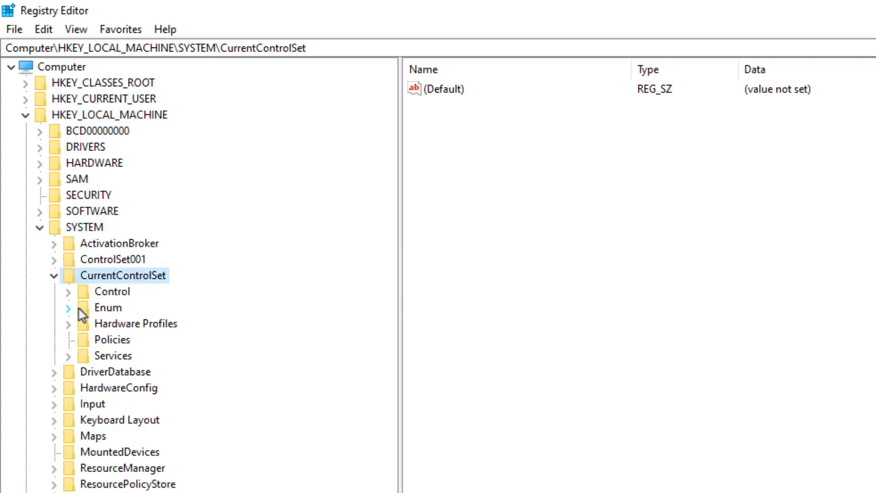
click(96, 294)
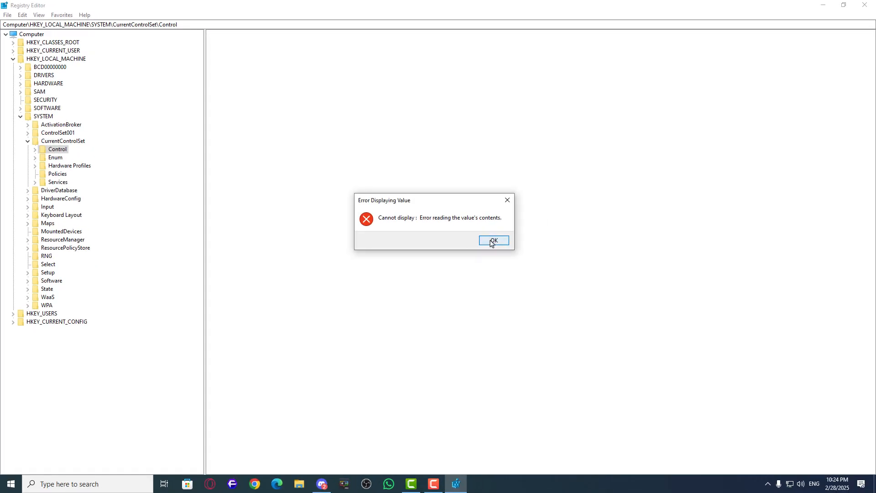
click(493, 240)
click(35, 149)
drag(199, 299, 209, 309)
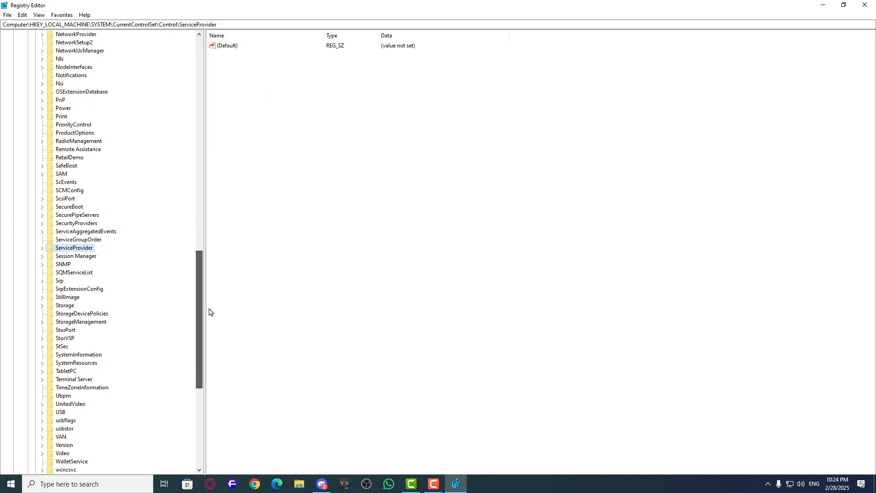
click(109, 313)
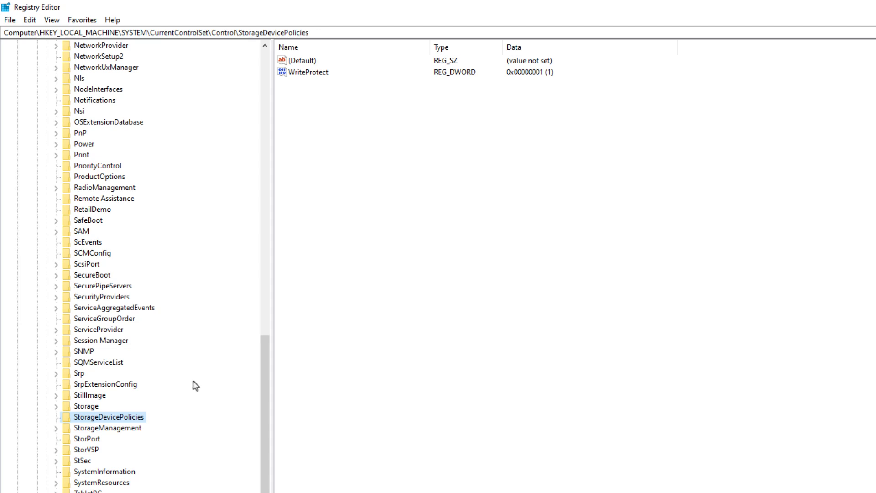
click(326, 73)
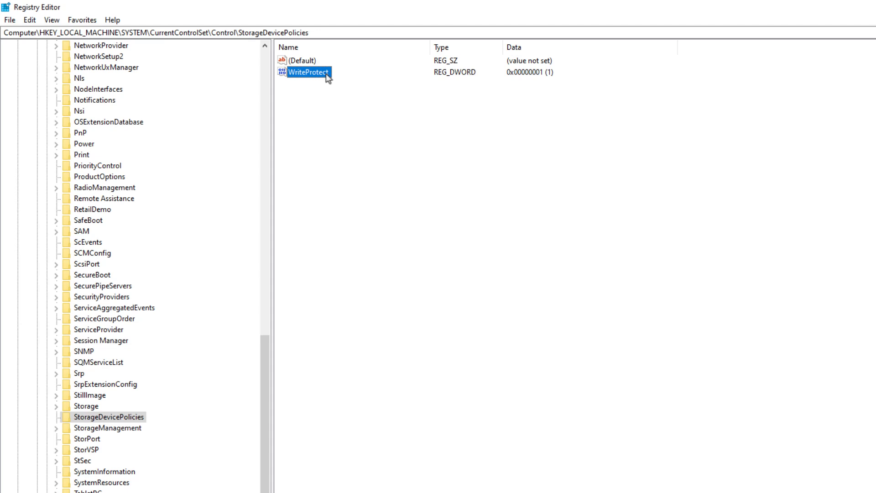
- Set the WriteProtect value data to 0 and close the Registry Editor
double_click(327, 73)
text(0)
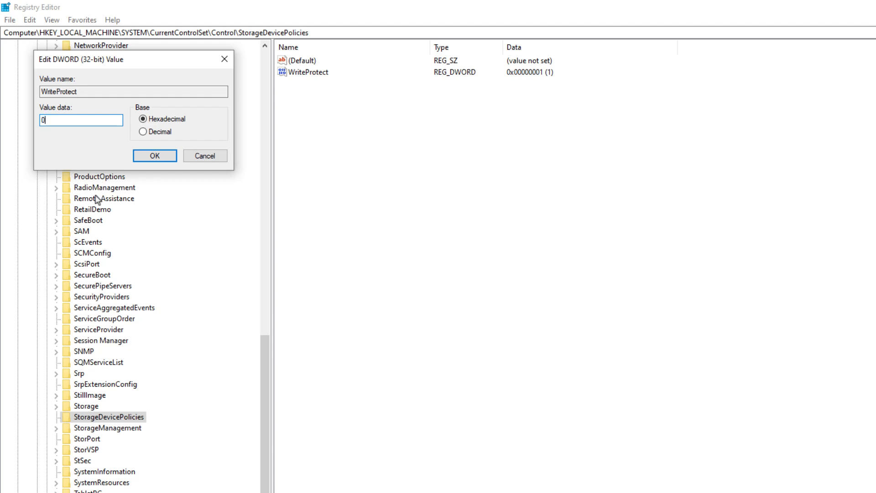
click(153, 157)
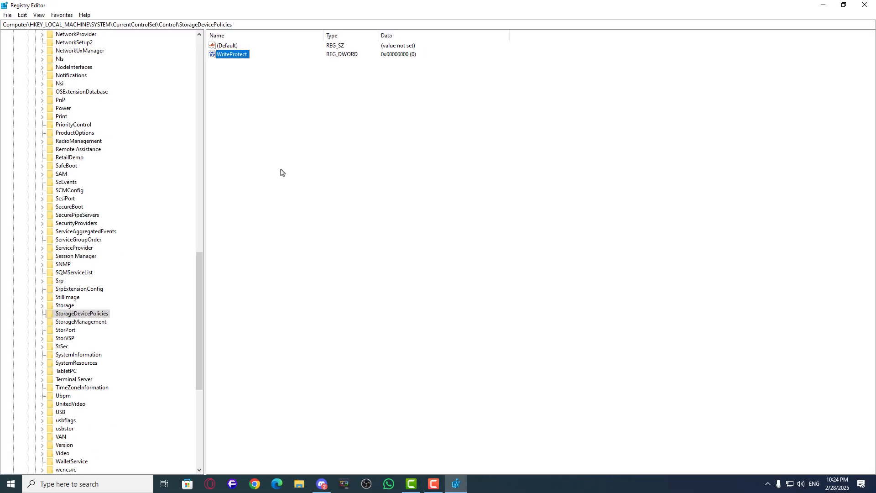
click(864, 5)
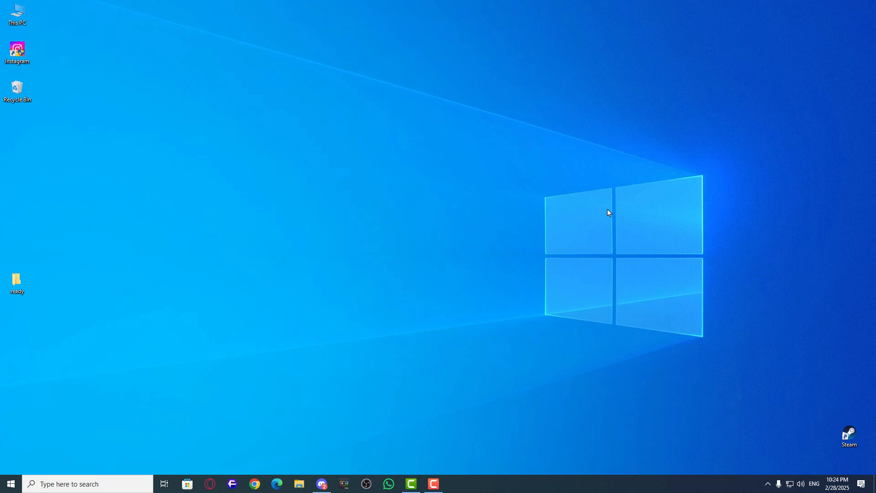
- Quick-format USB Drive (H:) as FAT32 with 16-kilobyte allocation units from This PC, and close the Format dialog and File Explorer
key(super+e)
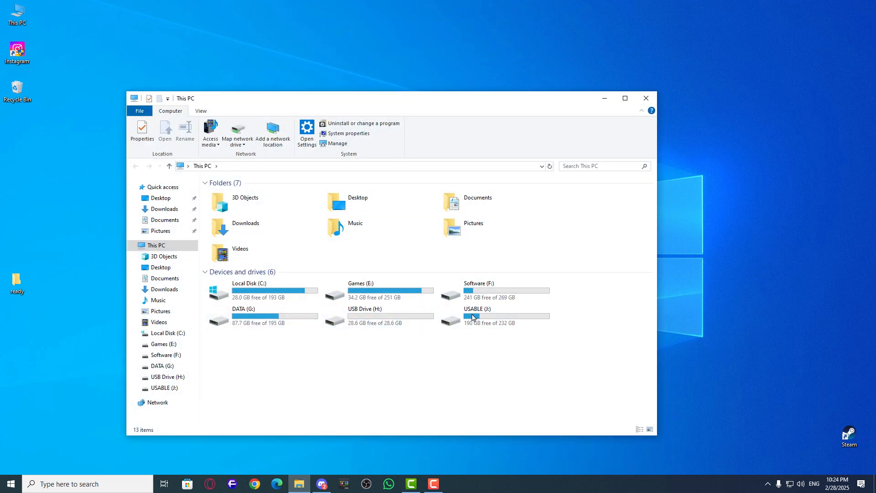
right_click(364, 320)
click(416, 236)
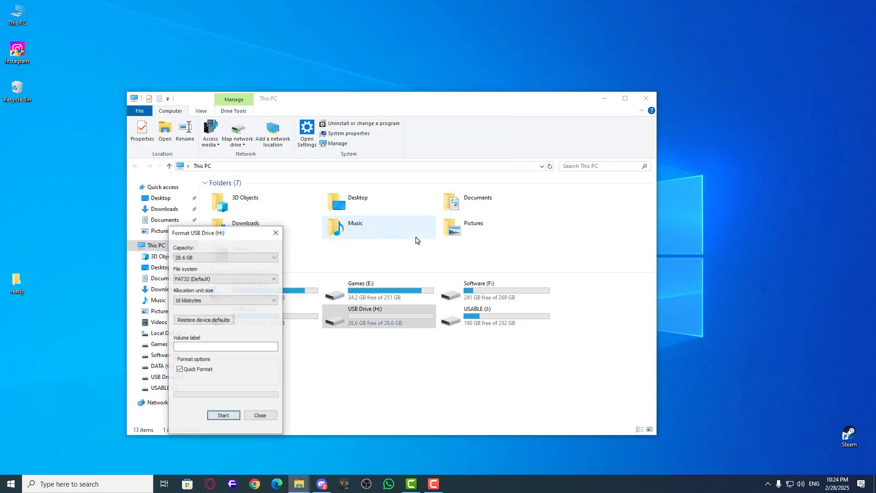
click(223, 415)
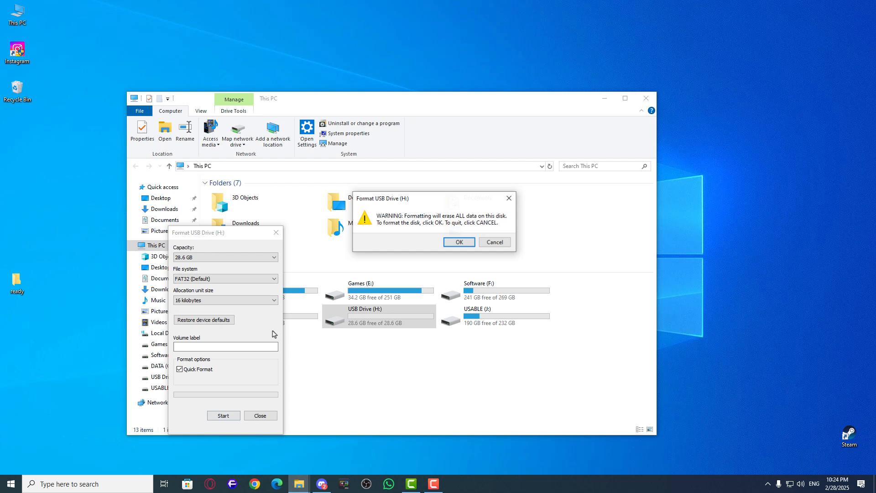
click(458, 242)
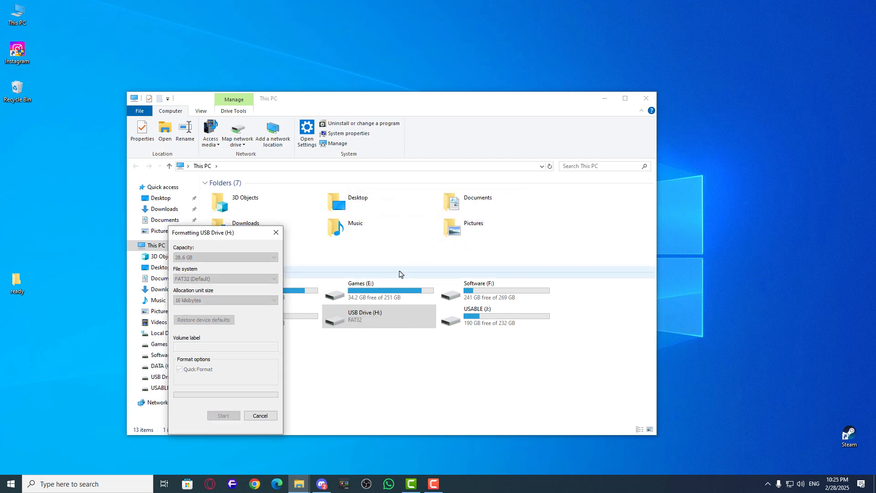
click(494, 238)
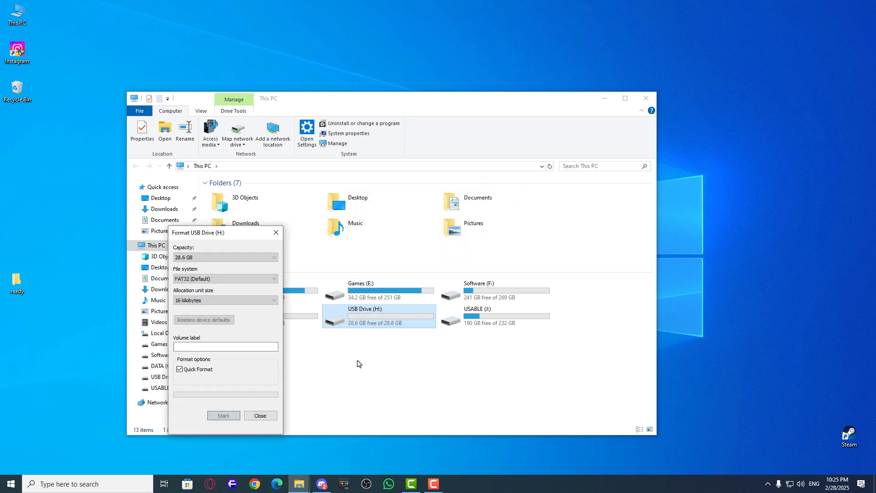
click(261, 415)
click(645, 98)
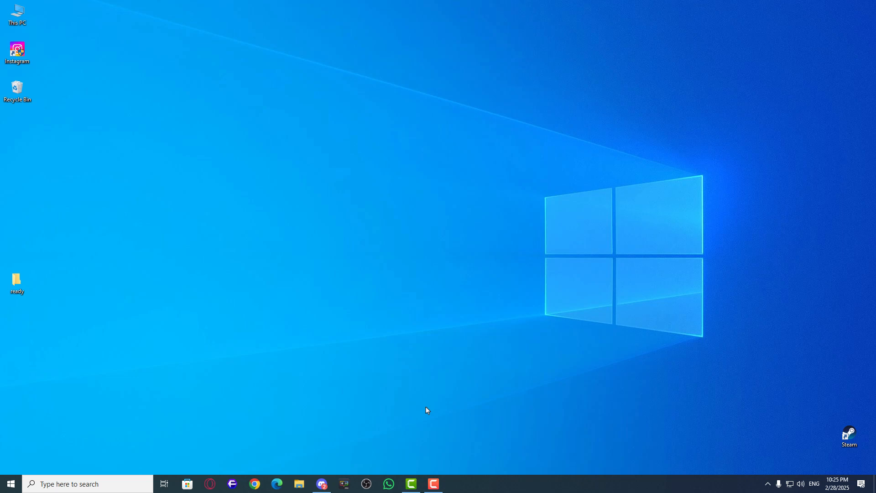
- Run diskmgmt.msc to open Disk Management and maximize its window
key(super+r)
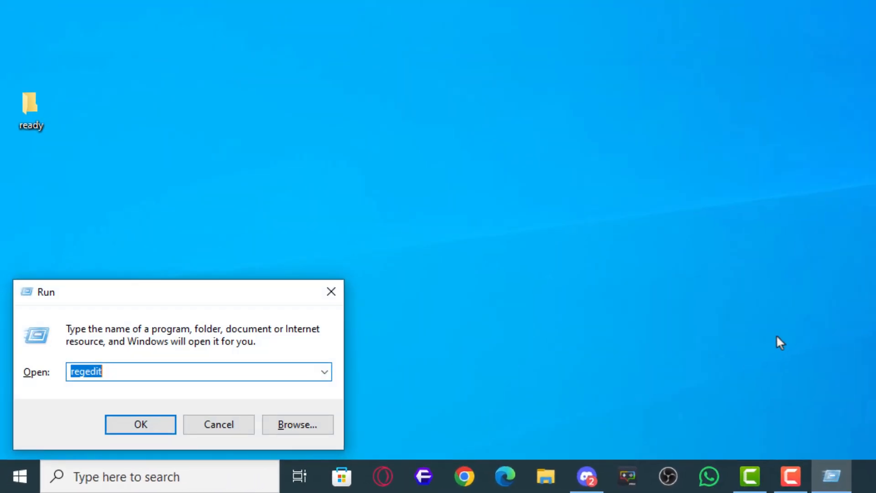
text(diskmgmt.ms)
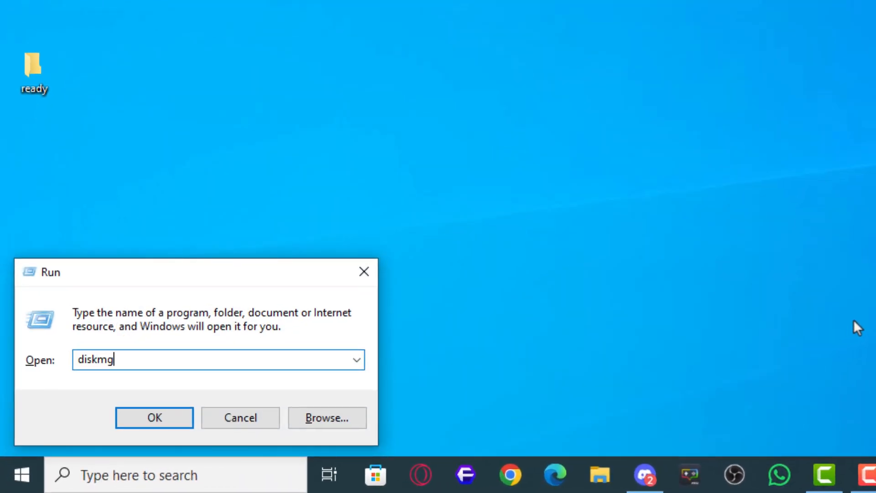
text(c)
key(Return)
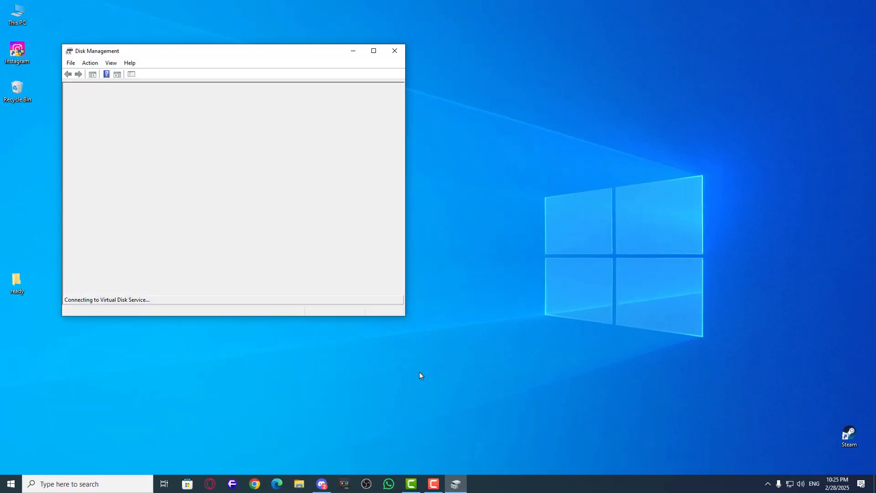
click(375, 50)
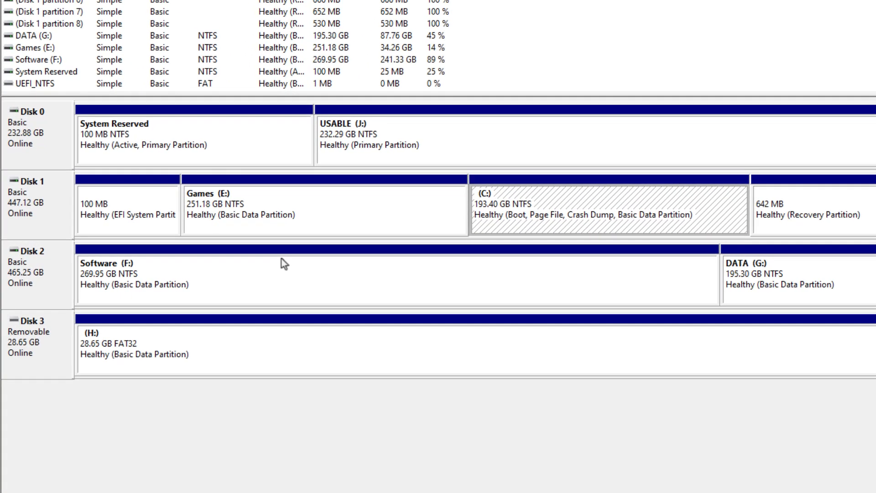
- Delete the (H:) volume on removable Disk 3 and accept the erasure of its data
click(39, 345)
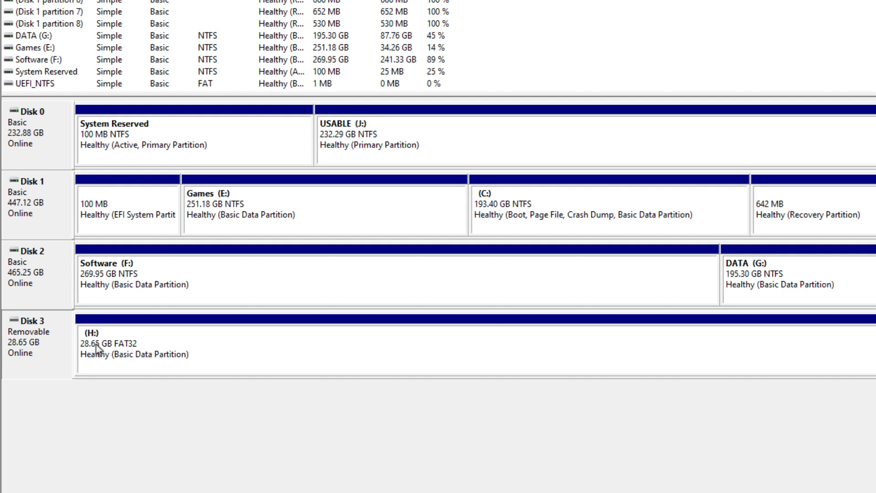
right_click(47, 340)
click(36, 343)
right_click(271, 345)
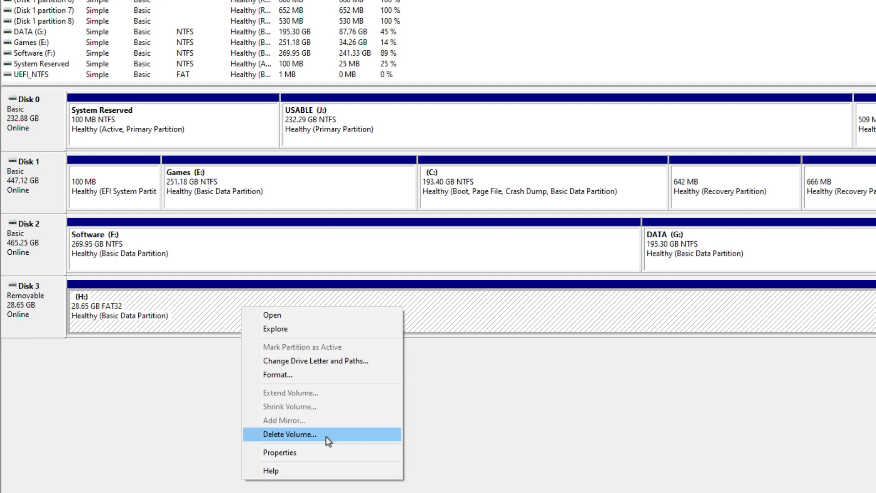
click(341, 456)
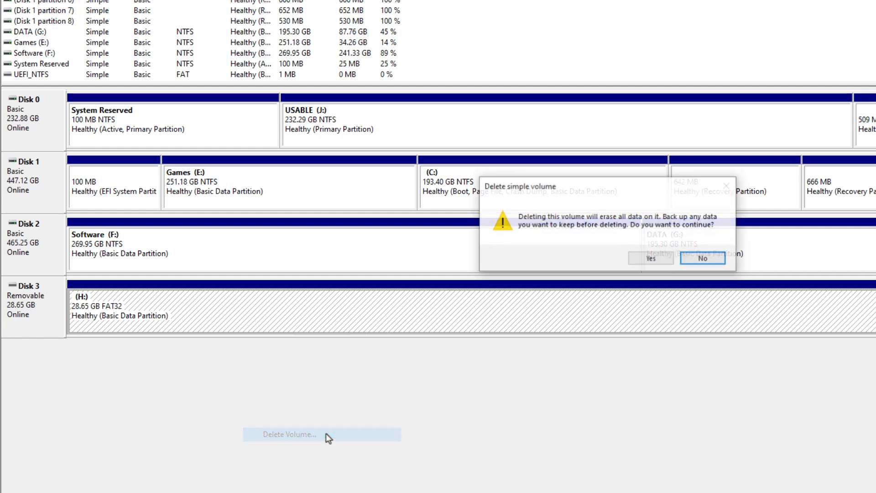
click(670, 258)
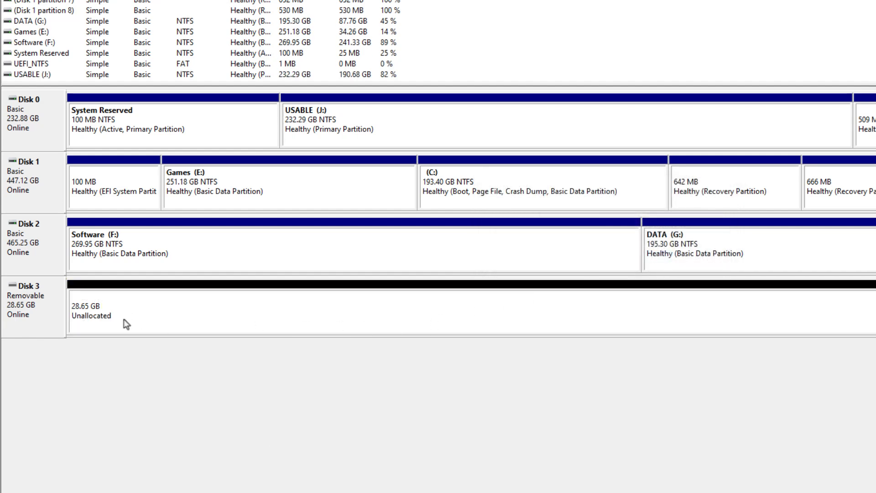
- Start a new simple volume in Disk 3's unallocated space, using the full 29337 MB and assigning drive letter U
right_click(157, 314)
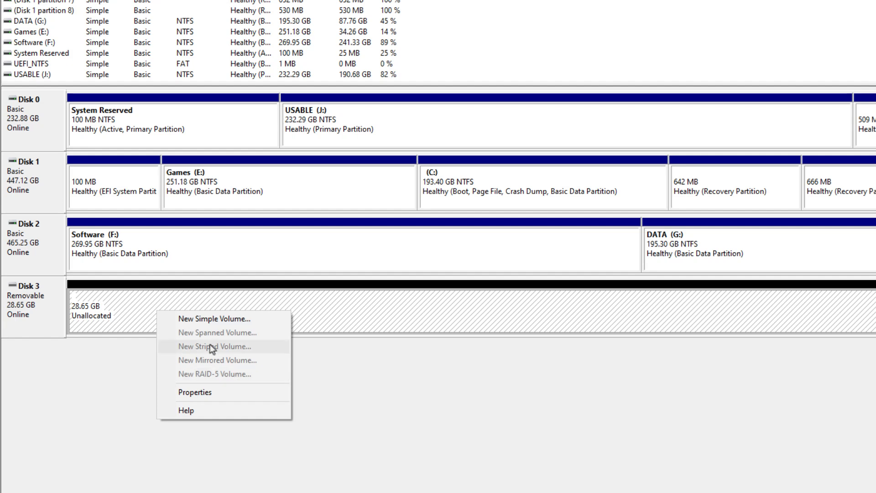
click(210, 319)
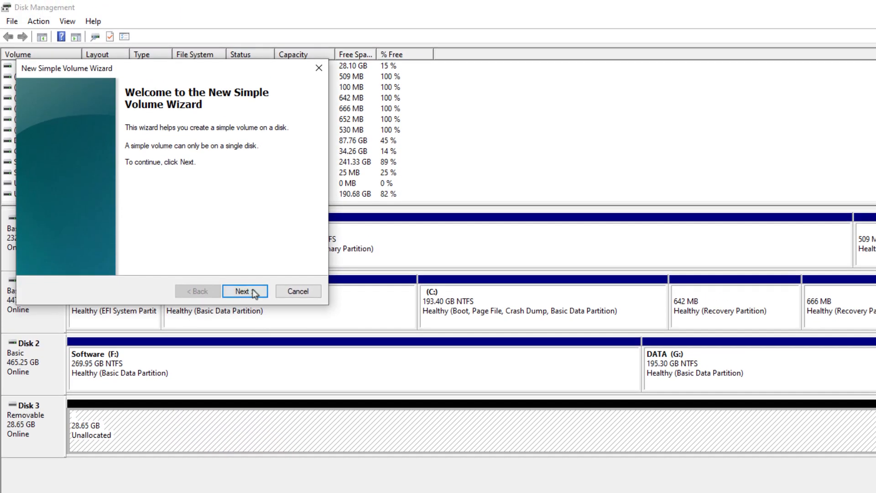
click(254, 292)
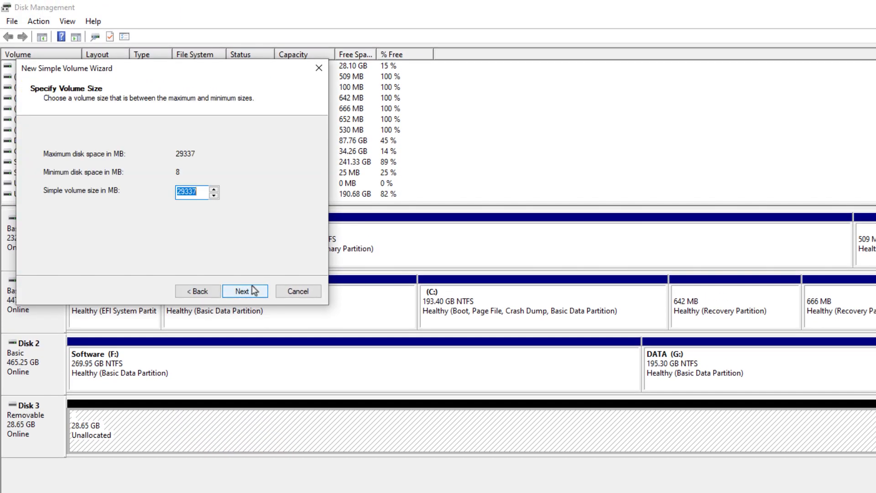
click(254, 292)
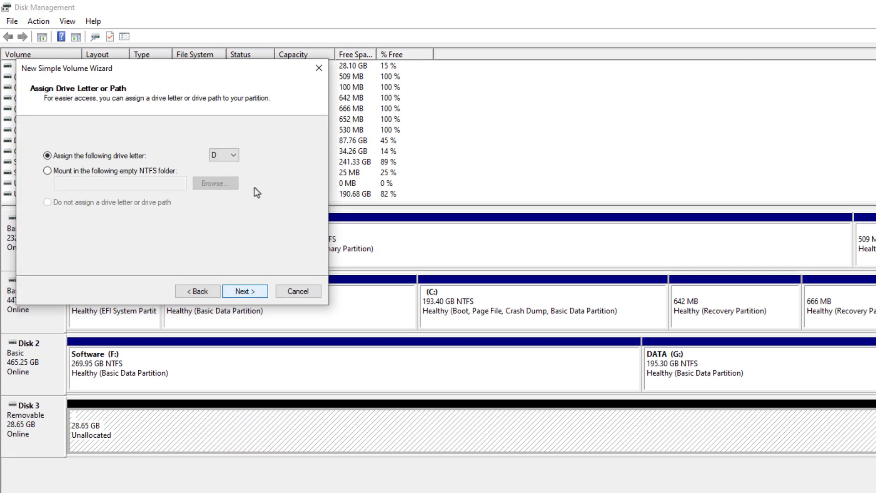
click(231, 155)
click(237, 289)
click(244, 292)
- Keep FAT32, default allocation unit size, label New Volume and quick format for the new volume, and finish the wizard
click(212, 182)
click(211, 181)
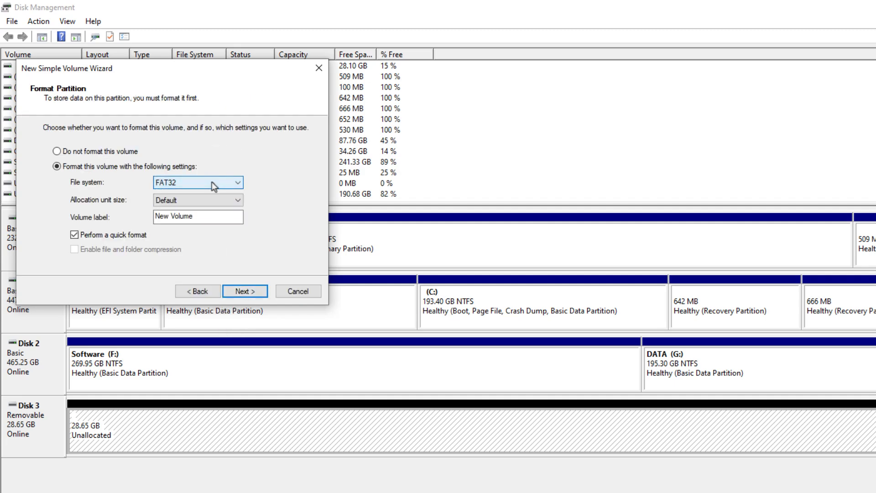
click(245, 292)
click(245, 294)
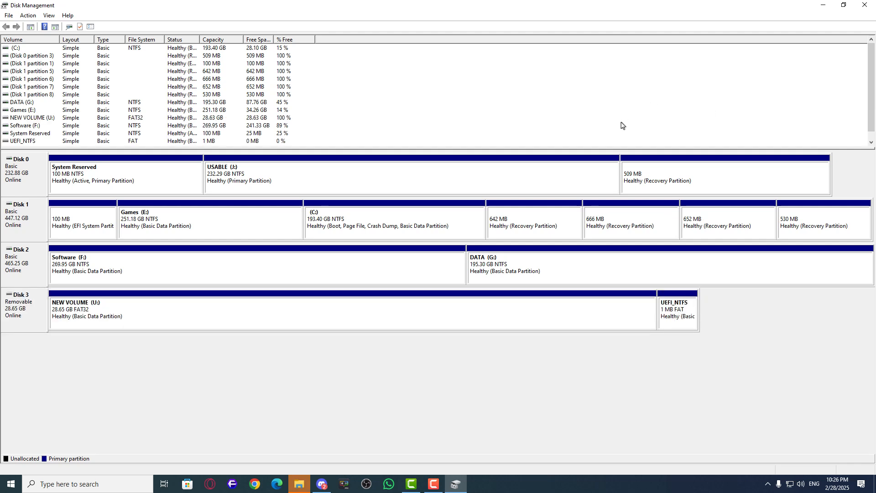
- Close Disk Management and dismiss the request to format the disk in drive D:
click(864, 5)
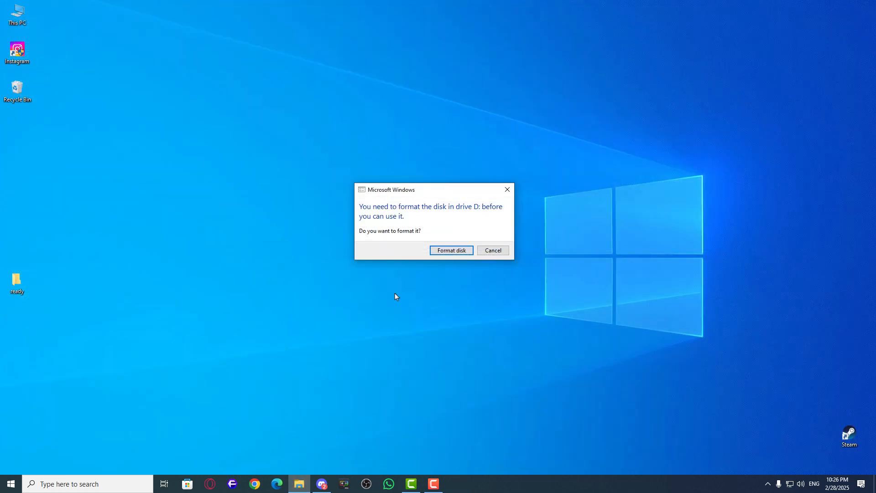
click(457, 251)
click(495, 256)
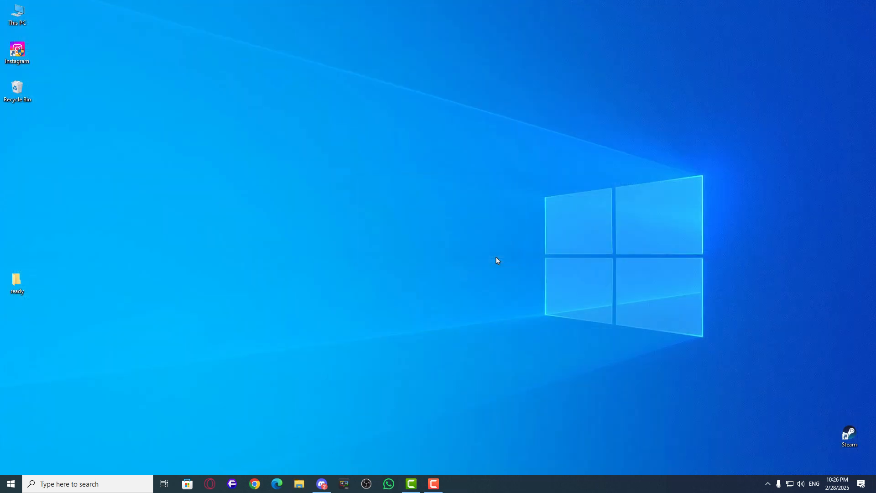
- Quick-format NEW VOLUME (U:) as FAT32 with 16-kilobyte allocation units from This PC, and close the Format dialog and File Explorer
click(299, 484)
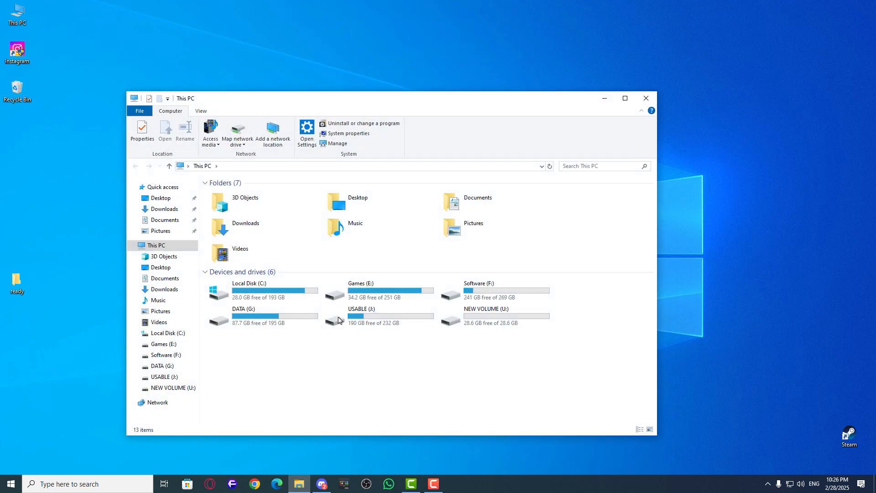
right_click(477, 317)
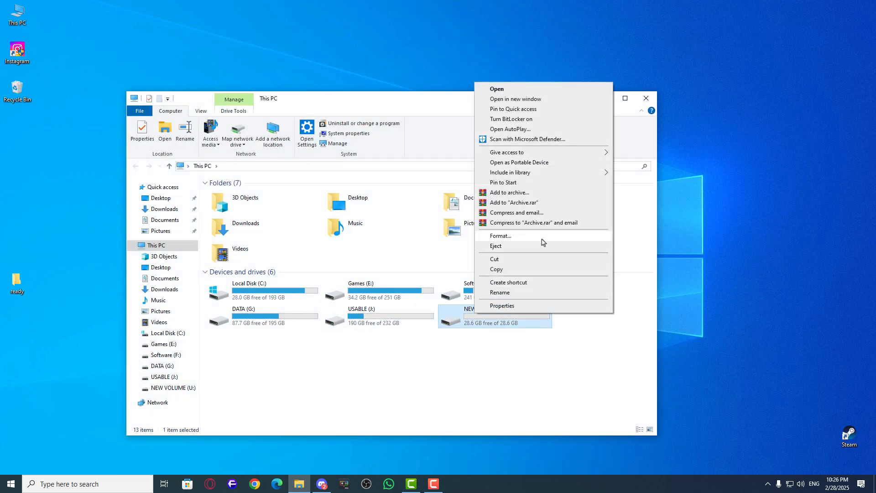
click(524, 237)
click(223, 415)
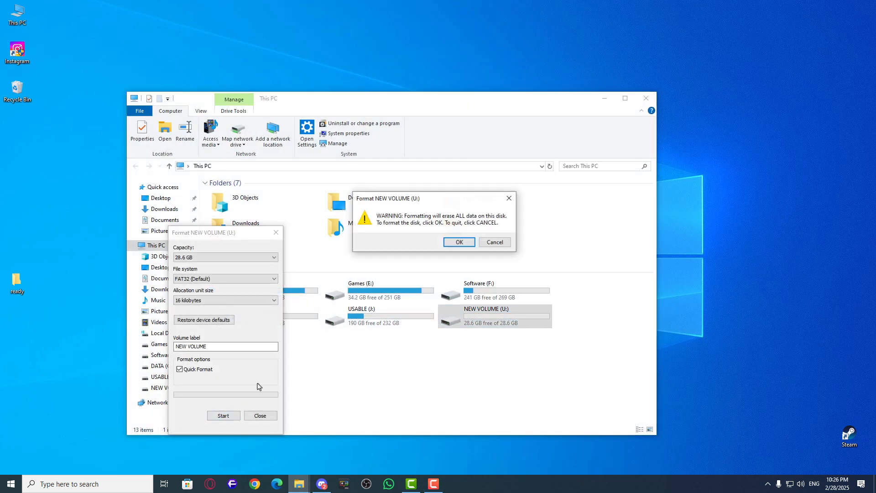
click(456, 243)
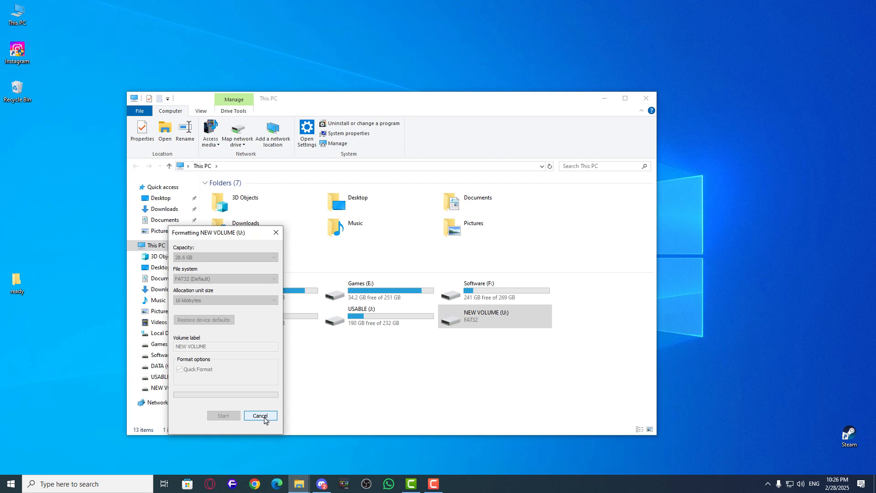
click(492, 239)
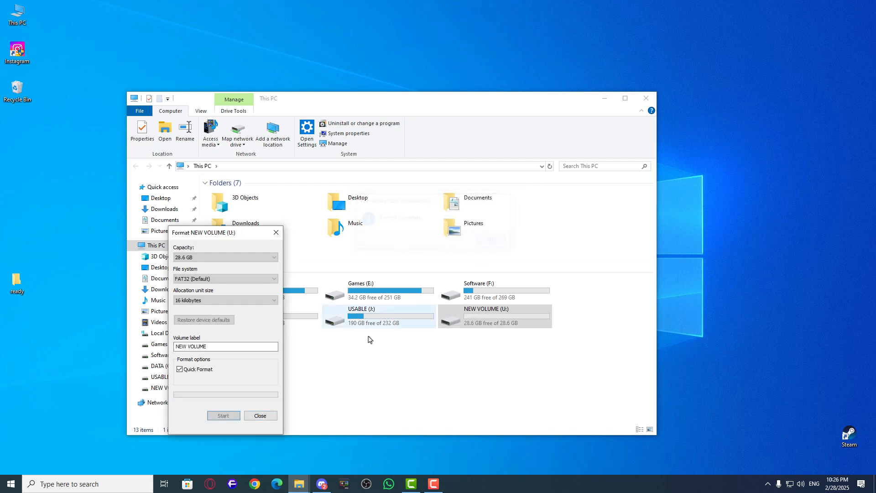
click(260, 415)
click(646, 99)
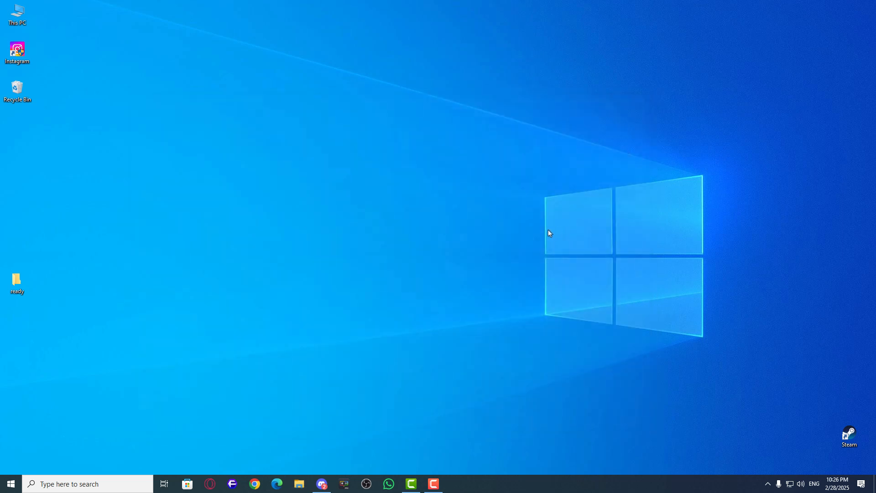
right_click(355, 227)
click(406, 256)
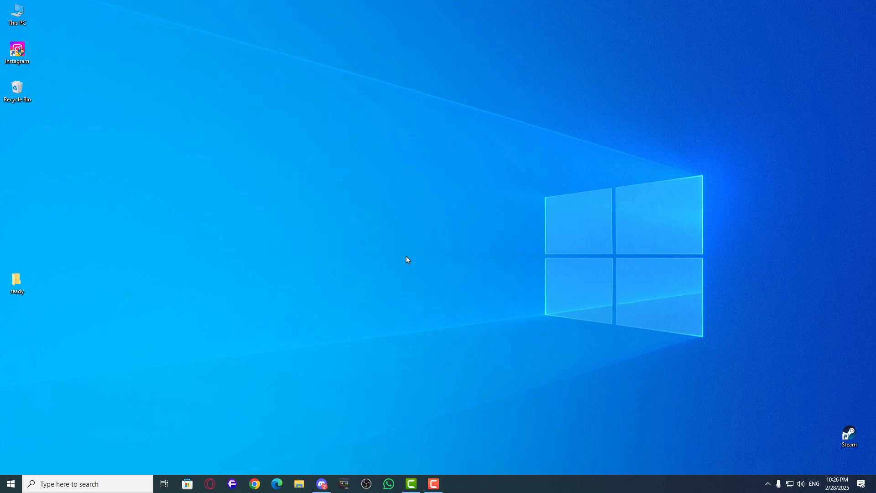